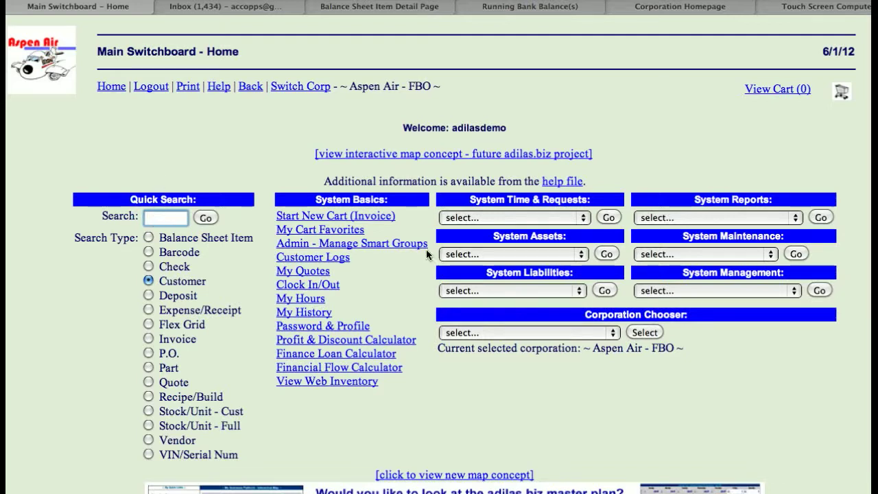
Search the customer records by the customer's first name
{"action": "left_click", "coordinate": [484, 218]}
{"action": "left_click", "coordinate": [492, 230]}
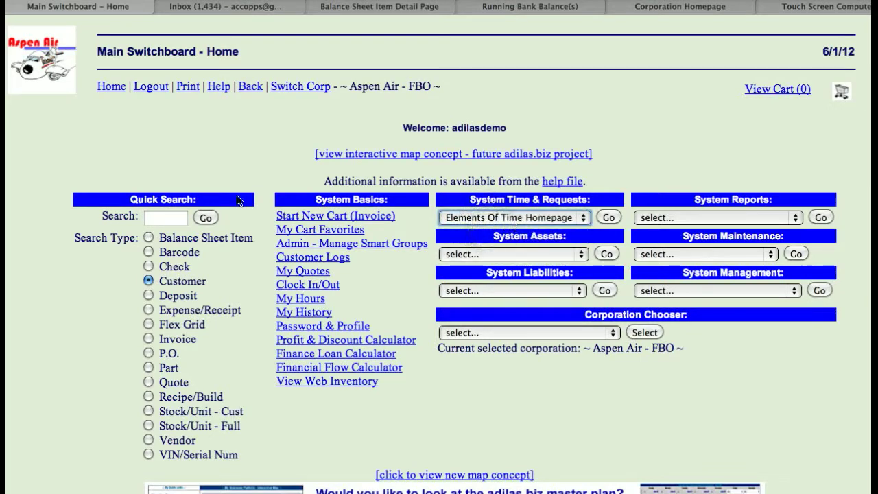
{"action": "left_click", "coordinate": [156, 217]}
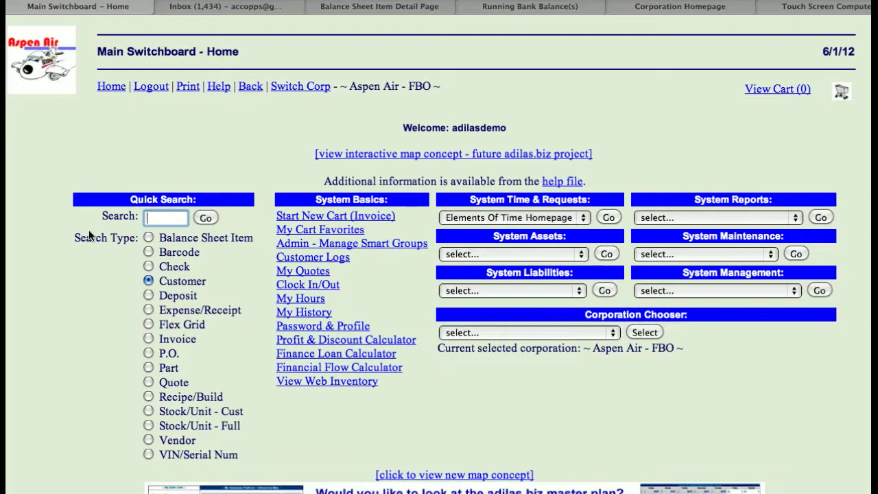
{"action": "type", "text": "fee"}
{"action": "key", "text": "BackSpace"}
{"action": "key", "text": "BackSpace"}
{"action": "type", "text": "re"}
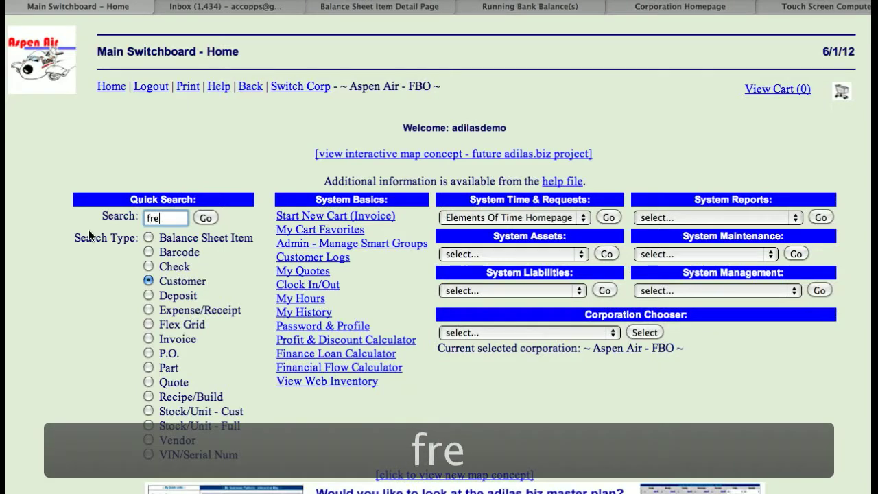
{"action": "type", "text": "d"}
{"action": "left_click", "coordinate": [206, 218]}
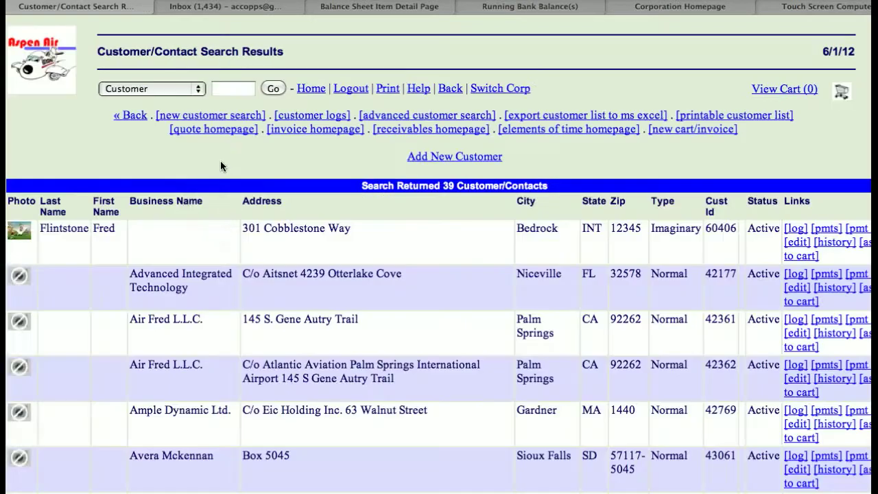
Open the customer log of the Imaginary-type customer located in Bedrock
{"action": "left_click", "coordinate": [796, 242]}
{"action": "left_click", "coordinate": [797, 242]}
{"action": "left_click", "coordinate": [789, 233]}
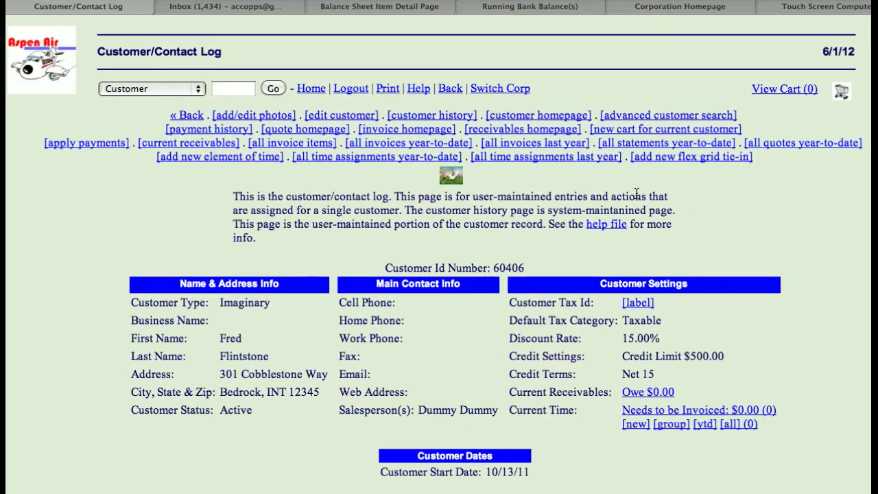
Start a new element of time for this customer based on the Rental Car template
{"action": "left_click", "coordinate": [225, 160]}
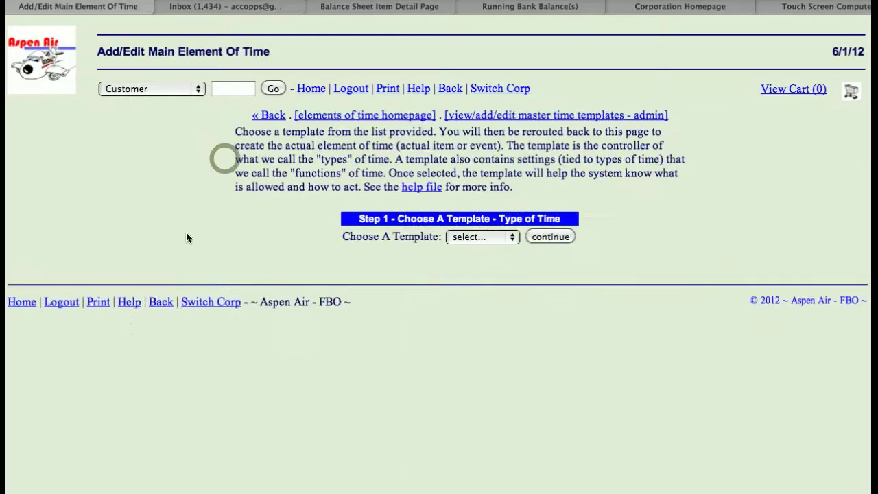
{"action": "left_click", "coordinate": [480, 236]}
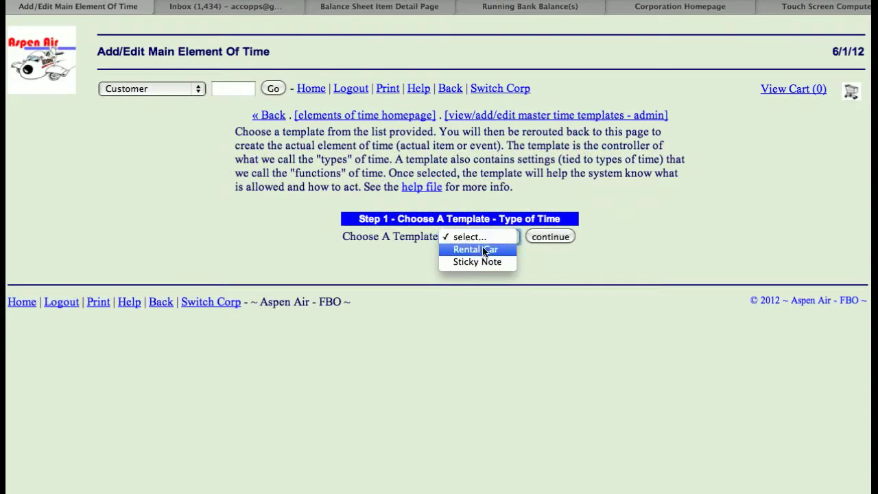
{"action": "left_click", "coordinate": [486, 251]}
{"action": "left_click", "coordinate": [549, 237]}
Complete the rental's title as "Make/Model - Ford Escort"
{"action": "left_click", "coordinate": [366, 298]}
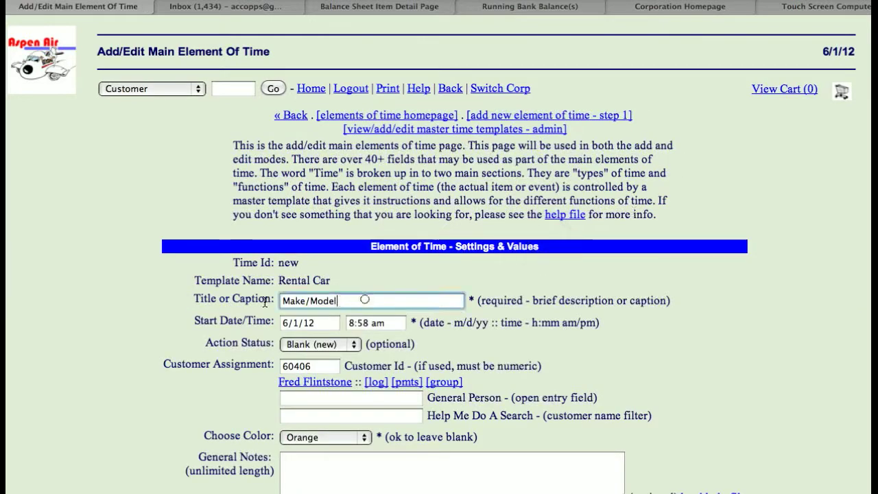
{"action": "type", "text": "- Ford Eso"}
{"action": "key", "text": "BackSpace"}
{"action": "type", "text": "cort"}
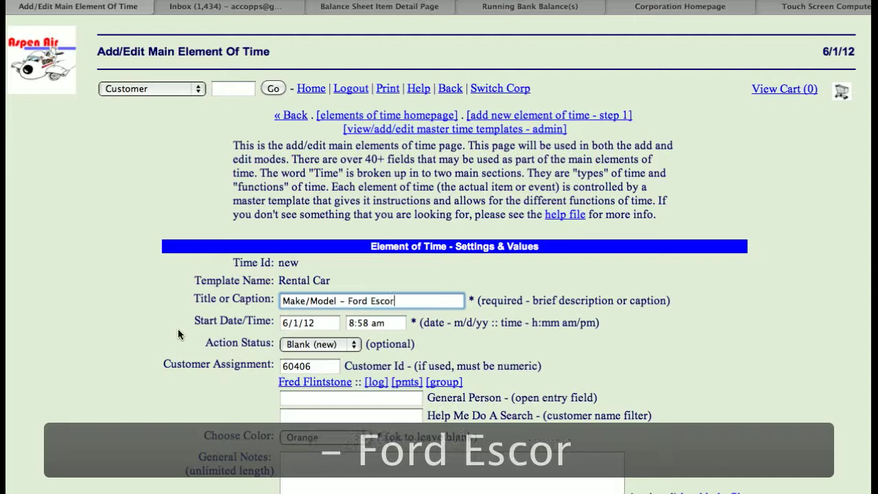
{"action": "left_click", "coordinate": [148, 338]}
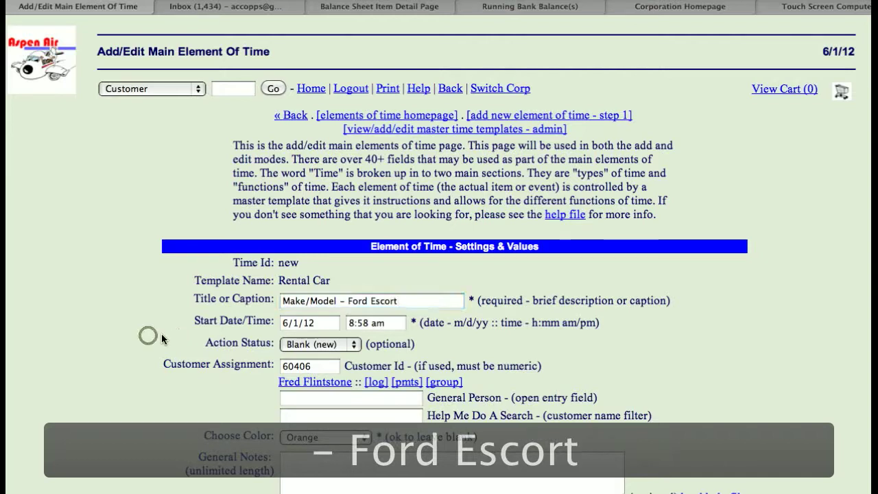
Set the rental's start date to 6/5/12 and its start time to 11am
{"action": "scroll", "coordinate": [205, 288], "scroll_direction": "down", "scroll_amount": 3}
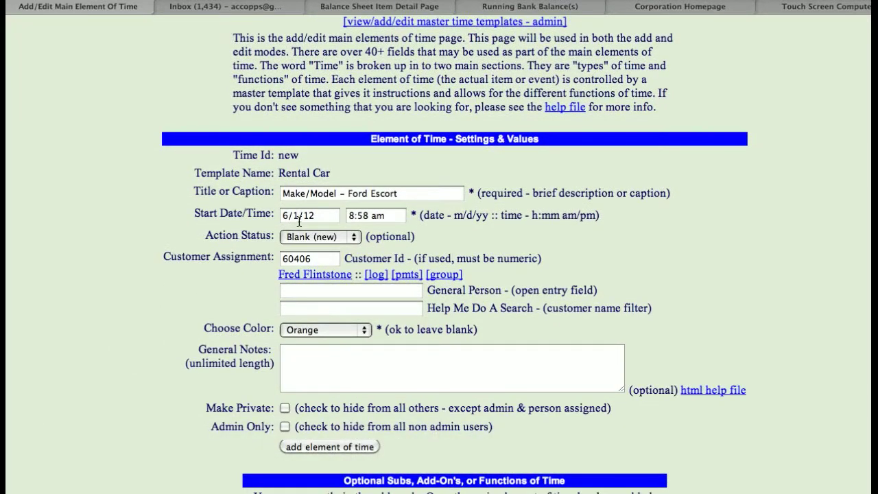
{"action": "left_click", "coordinate": [298, 217]}
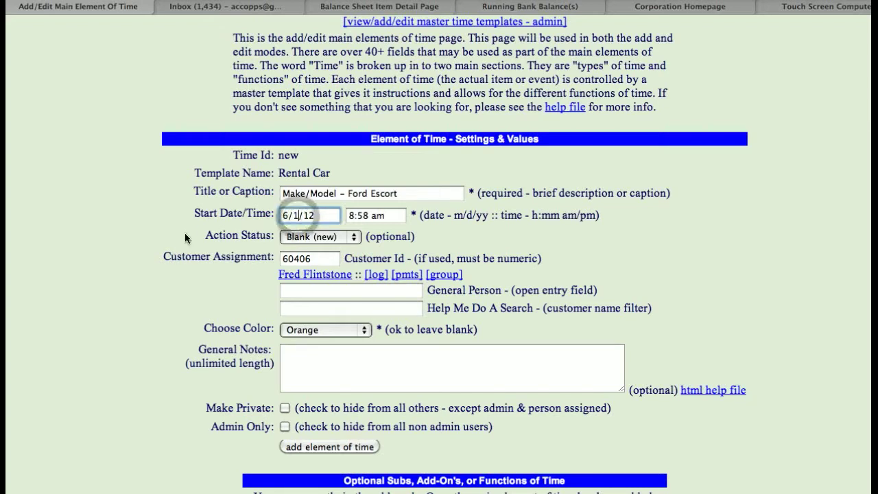
{"action": "key", "text": "BackSpace"}
{"action": "type", "text": "5"}
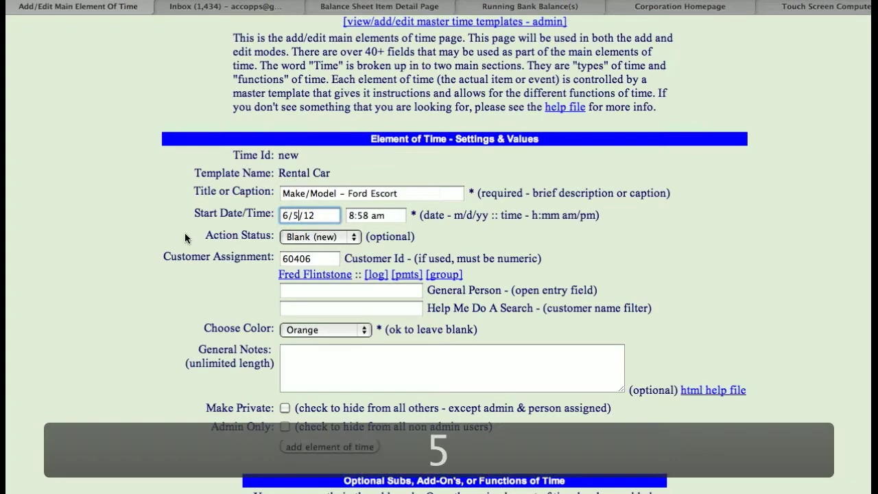
{"action": "left_click", "coordinate": [385, 215]}
{"action": "type", "text": "11am"}
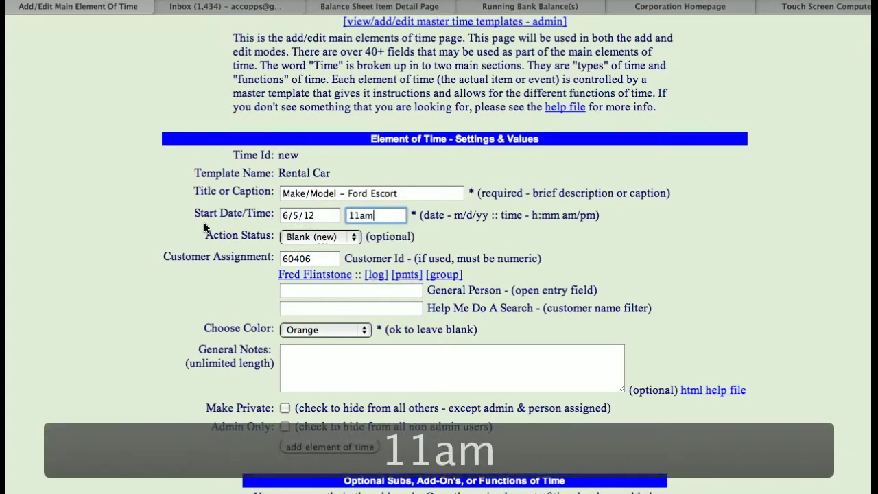
Set the rental's action status to Pending and add the element of time
{"action": "left_click", "coordinate": [329, 238]}
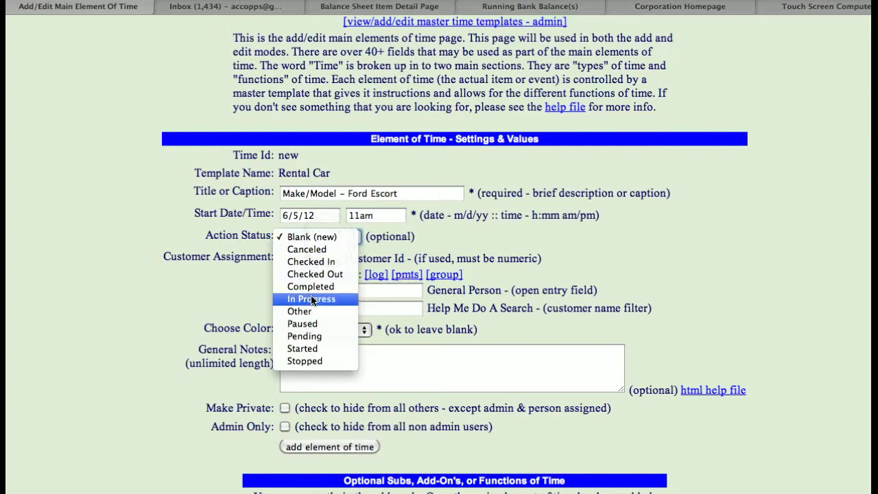
{"action": "left_click", "coordinate": [318, 336]}
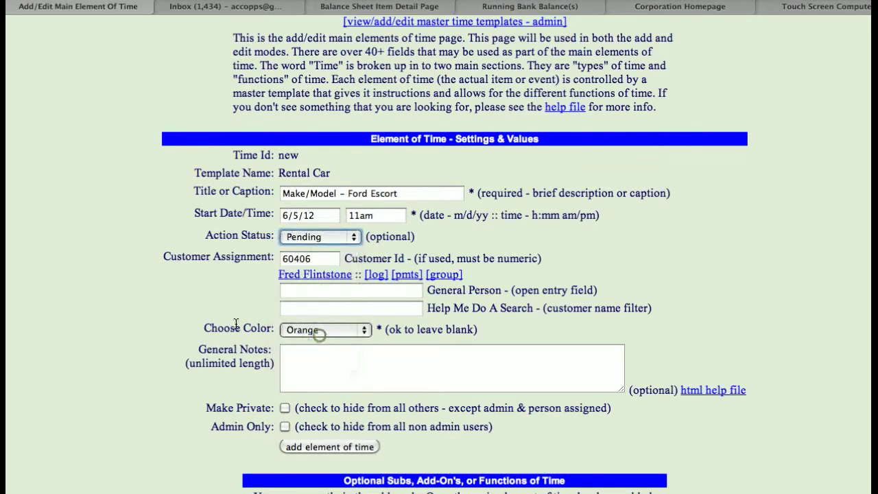
{"action": "left_click", "coordinate": [218, 319]}
{"action": "scroll", "coordinate": [219, 320], "scroll_direction": "down", "scroll_amount": 3}
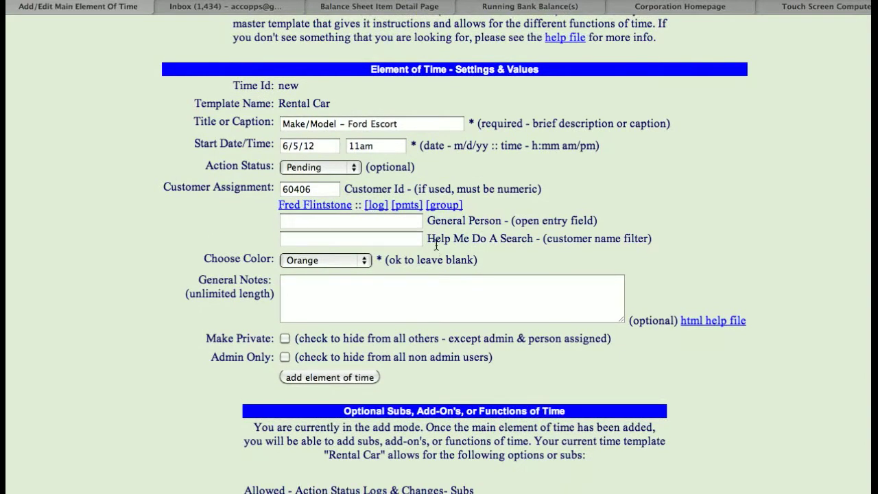
{"action": "left_click", "coordinate": [295, 278]}
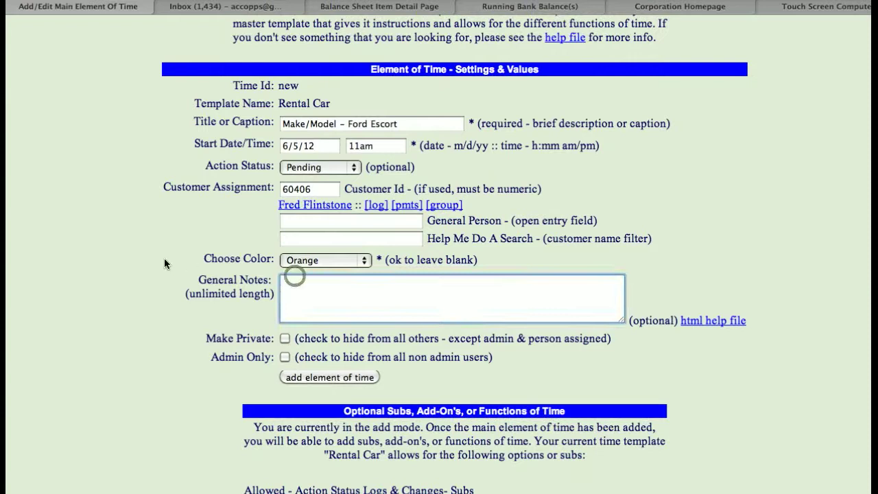
{"action": "scroll", "coordinate": [240, 323], "scroll_direction": "down", "scroll_amount": 3}
{"action": "left_click", "coordinate": [323, 313]}
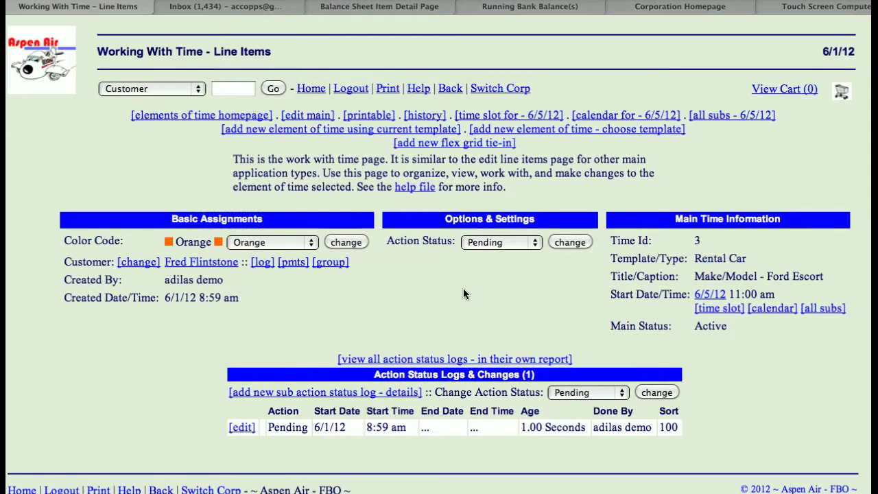
Review the new rental in the June 2012 calendar on the elements of time homepage, and return to the main switchboard
{"action": "left_click", "coordinate": [174, 121]}
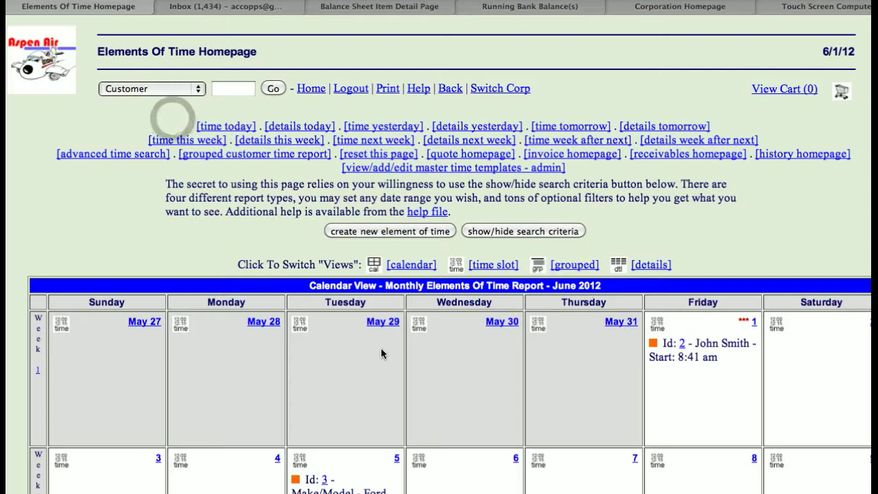
{"action": "scroll", "coordinate": [439, 355], "scroll_direction": "down", "scroll_amount": 5}
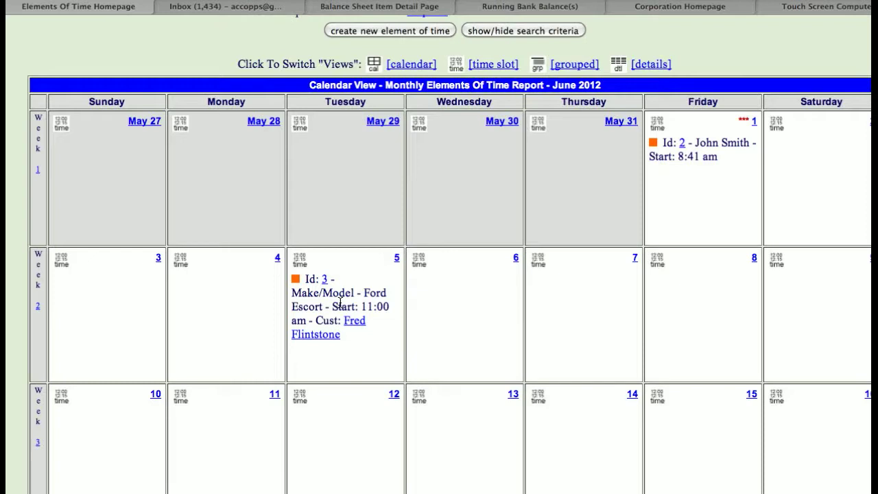
{"action": "scroll", "coordinate": [373, 213], "scroll_direction": "up", "scroll_amount": 1}
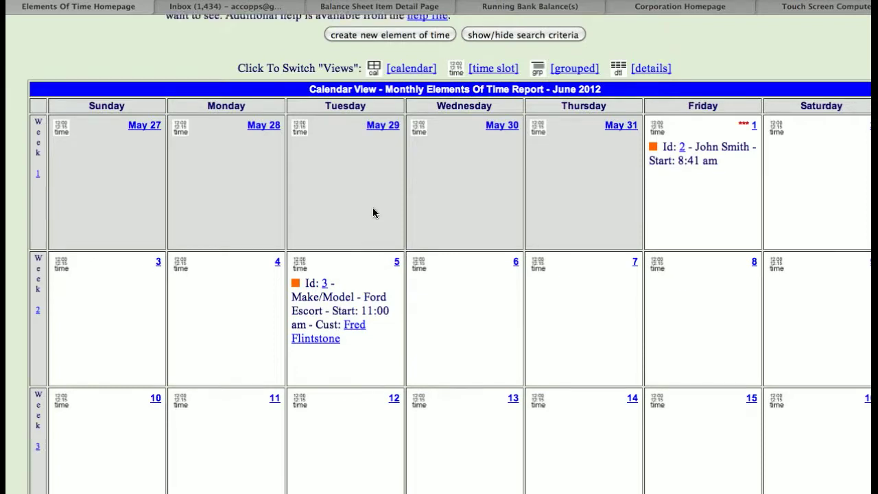
{"action": "scroll", "coordinate": [373, 213], "scroll_direction": "up", "scroll_amount": 5}
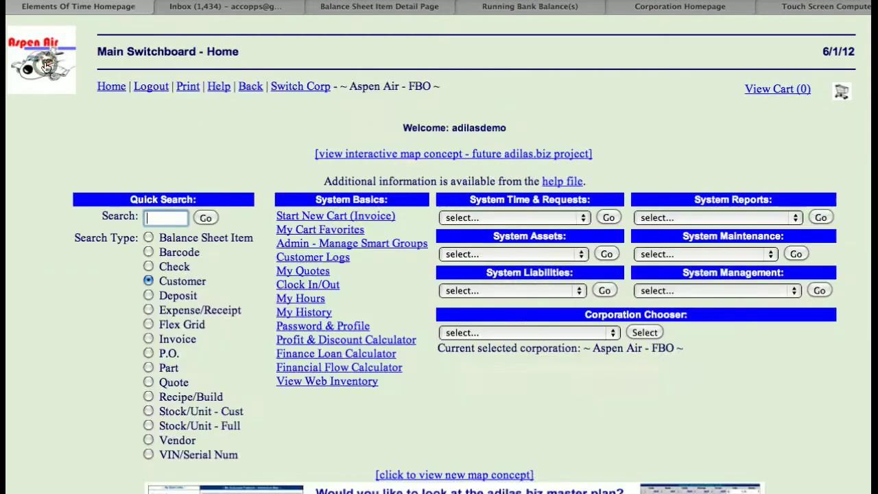
Reopen the Elements Of Time Homepage and start a new element of time from June 21 in the calendar
{"action": "left_click", "coordinate": [508, 218]}
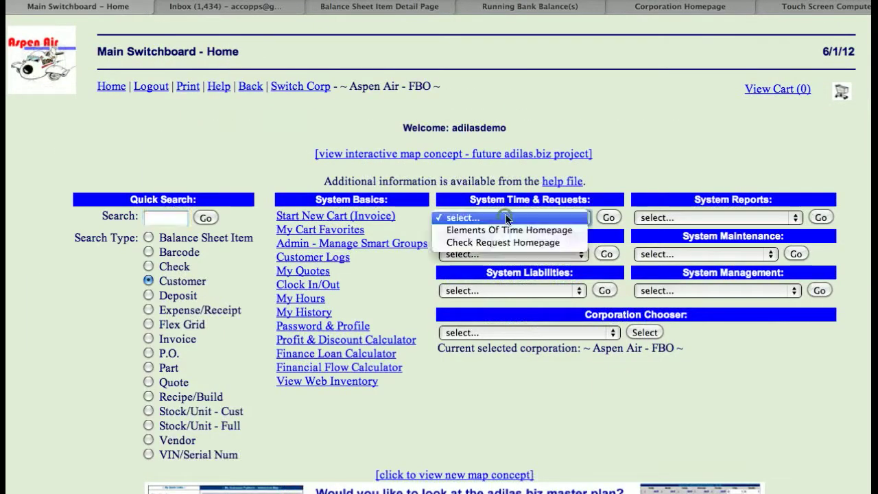
{"action": "left_click", "coordinate": [511, 229]}
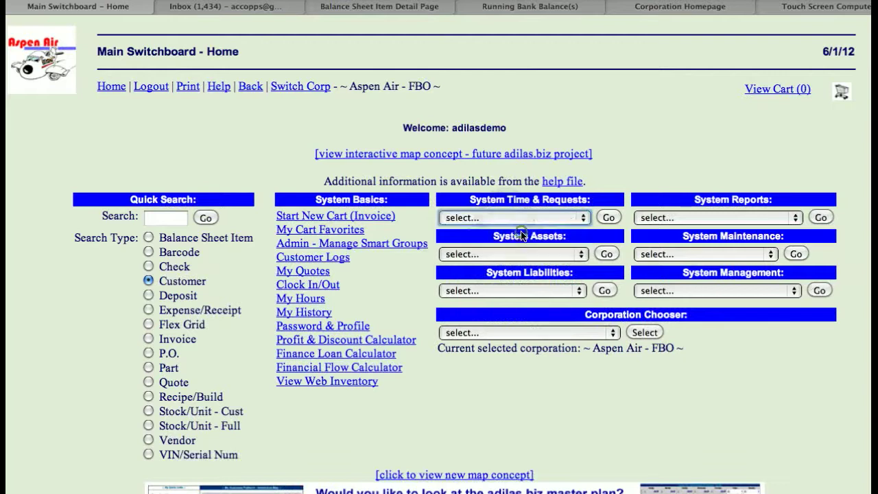
{"action": "left_click", "coordinate": [609, 217]}
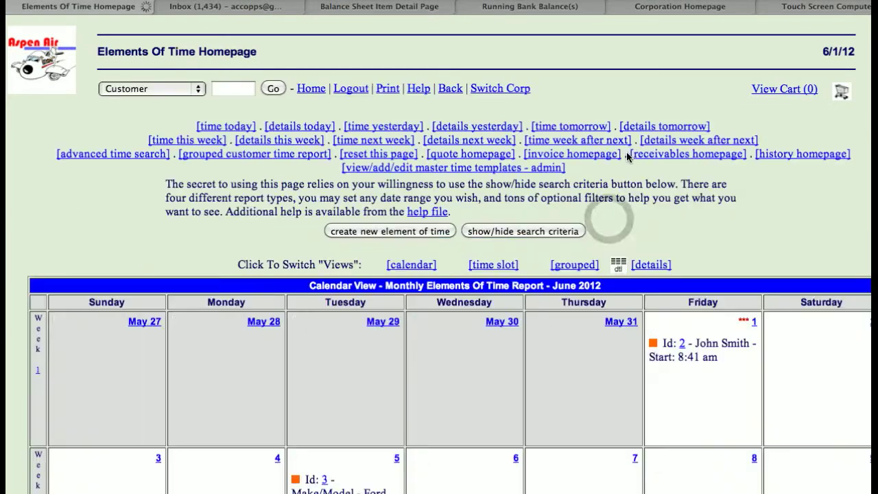
{"action": "scroll", "coordinate": [626, 157], "scroll_direction": "down", "scroll_amount": 10}
{"action": "left_click", "coordinate": [632, 245]}
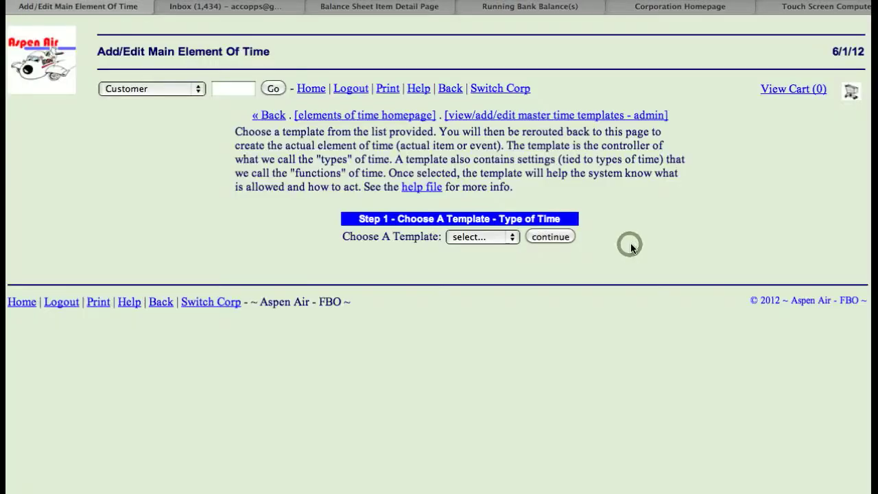
Choose the Rental Car template for the June 21 element and continue to its settings
{"action": "left_click", "coordinate": [486, 237]}
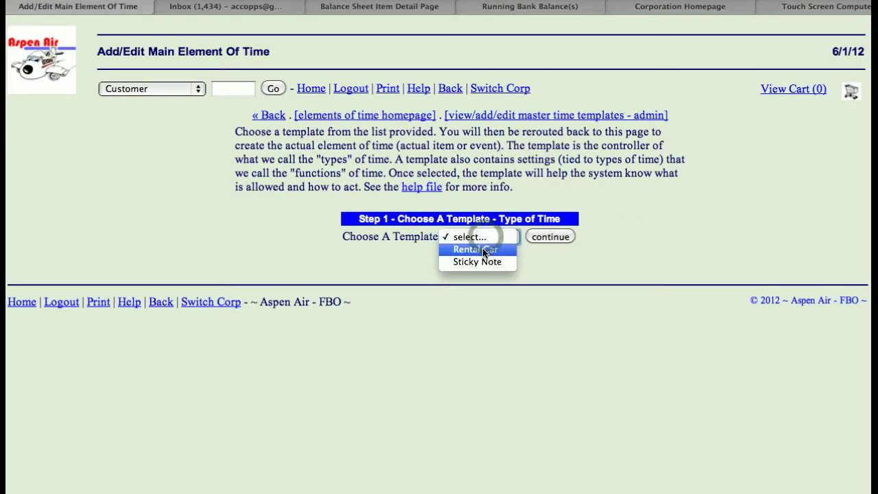
{"action": "left_click", "coordinate": [482, 265]}
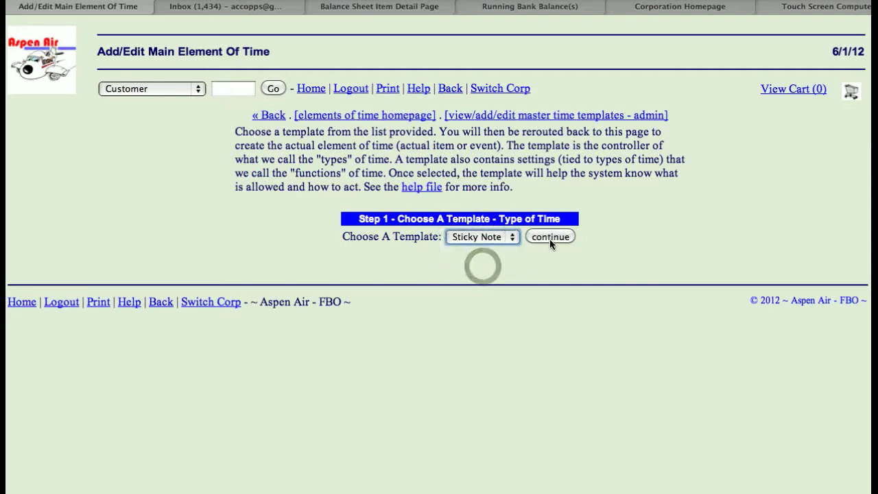
{"action": "left_click", "coordinate": [493, 236]}
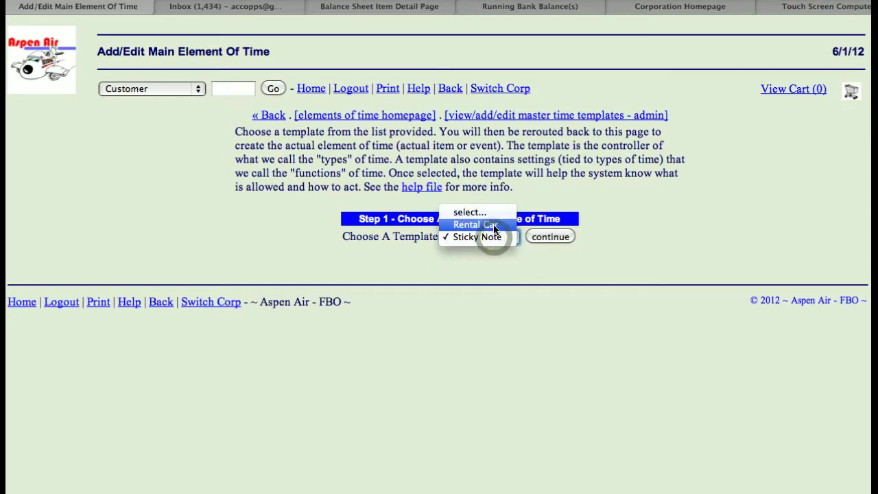
{"action": "left_click", "coordinate": [492, 225]}
{"action": "left_click", "coordinate": [550, 237]}
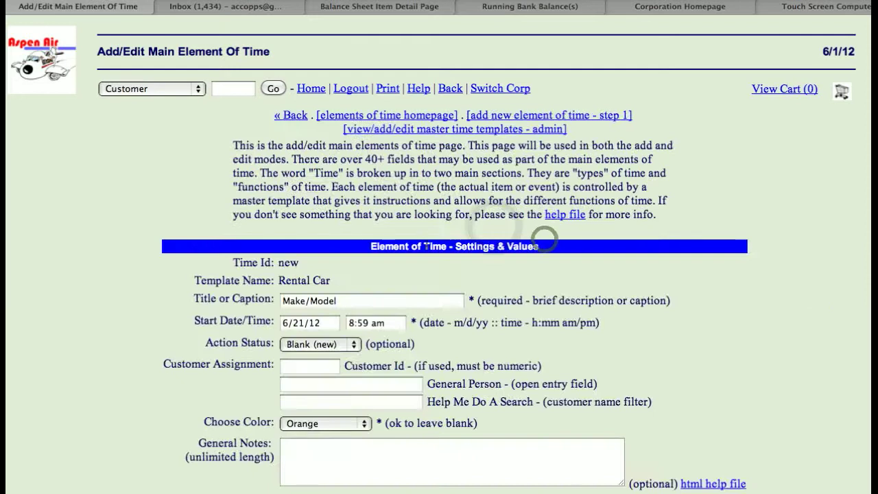
Complete the new rental's title as "Make/Model - Chevy Lumia"
{"action": "left_click", "coordinate": [354, 303]}
{"action": "type", "text": "- "}
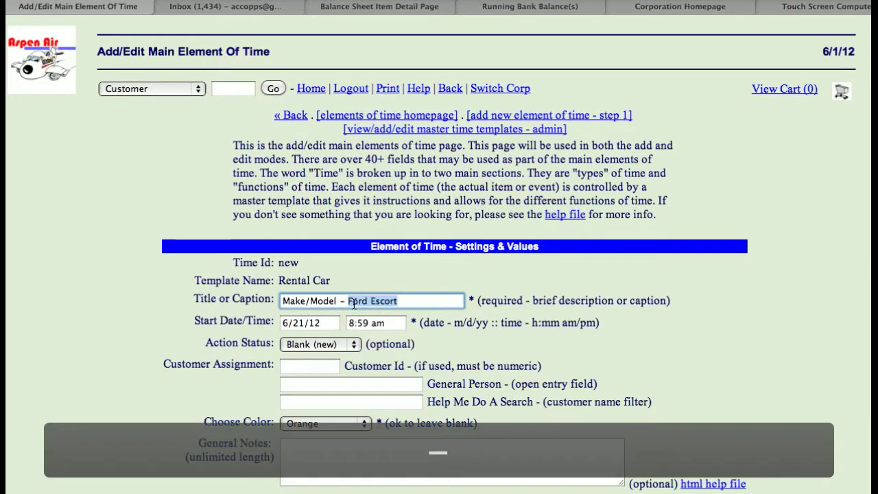
{"action": "type", "text": "Chec"}
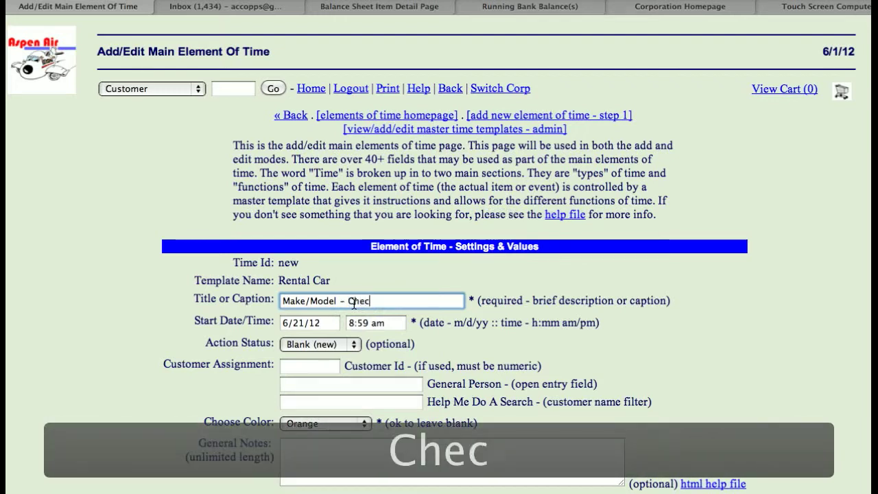
{"action": "key", "text": "BackSpace"}
{"action": "type", "text": "vy L"}
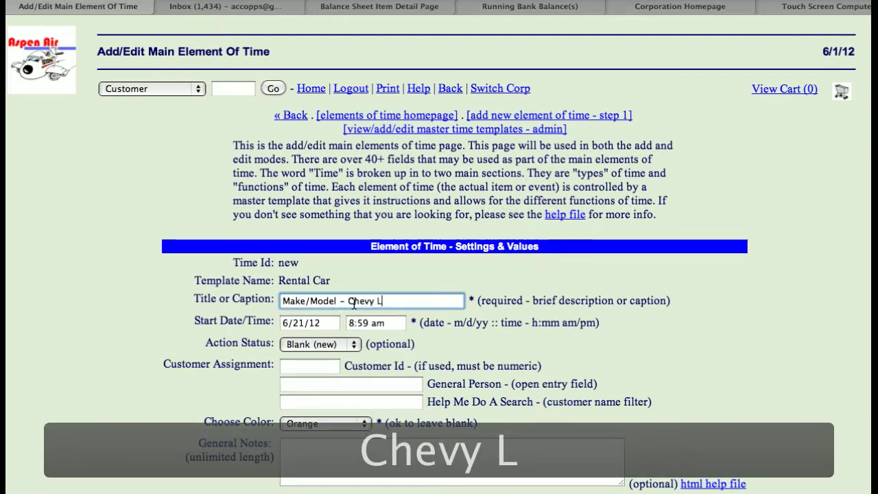
{"action": "key", "text": "BackSpace"}
{"action": "type", "text": "Lumia"}
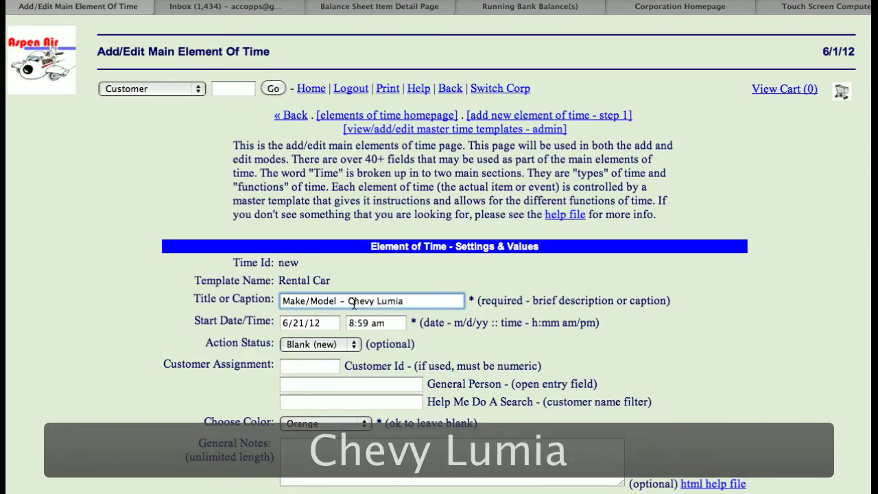
Add the Chevy Lumia rental for 6/21/12 as an element of time, keeping its remaining settings as they are
{"action": "left_click", "coordinate": [231, 324]}
{"action": "scroll", "coordinate": [231, 343], "scroll_direction": "down", "scroll_amount": 5}
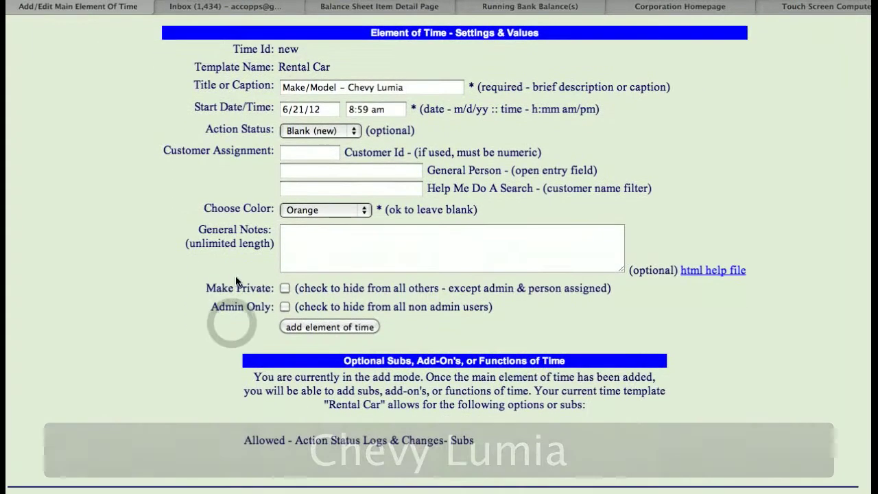
{"action": "left_click", "coordinate": [327, 328]}
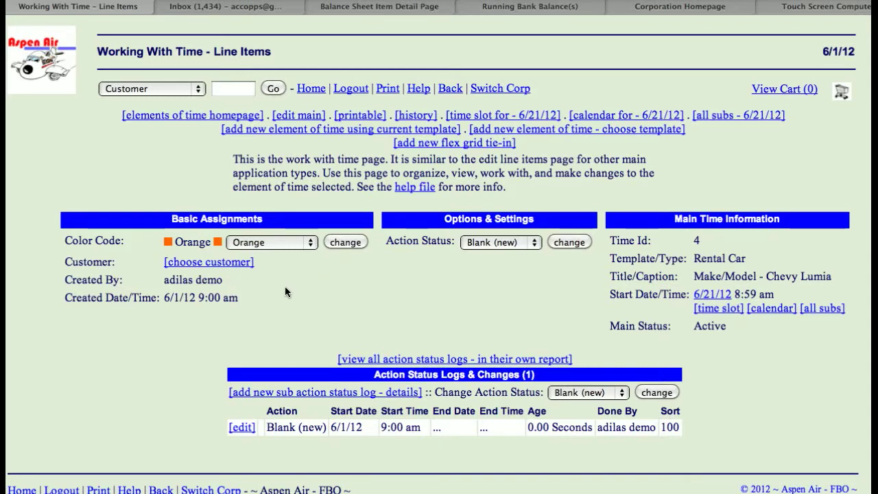
Search customers by business name with the filter "bank" and assign Arrowhead Burbank Inc. to the Chevy Lumia rental
{"action": "left_click", "coordinate": [227, 269]}
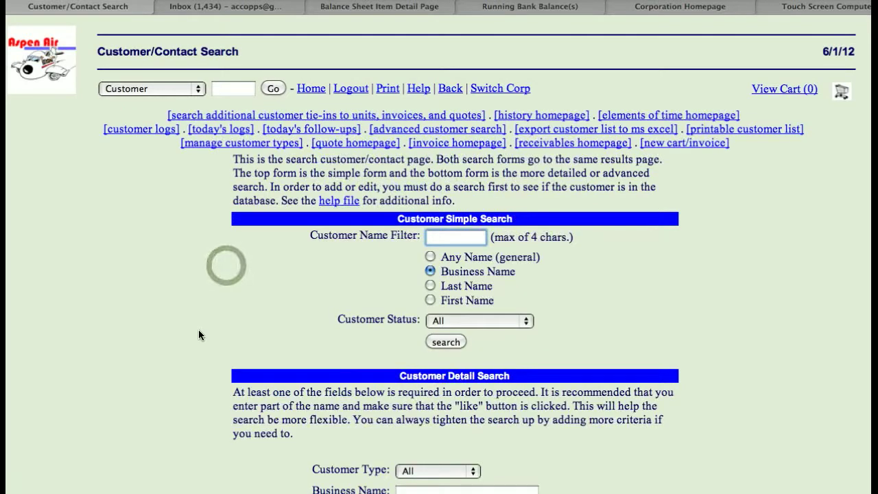
{"action": "type", "text": "band"}
{"action": "key", "text": "Return"}
{"action": "key", "text": "BackSpace"}
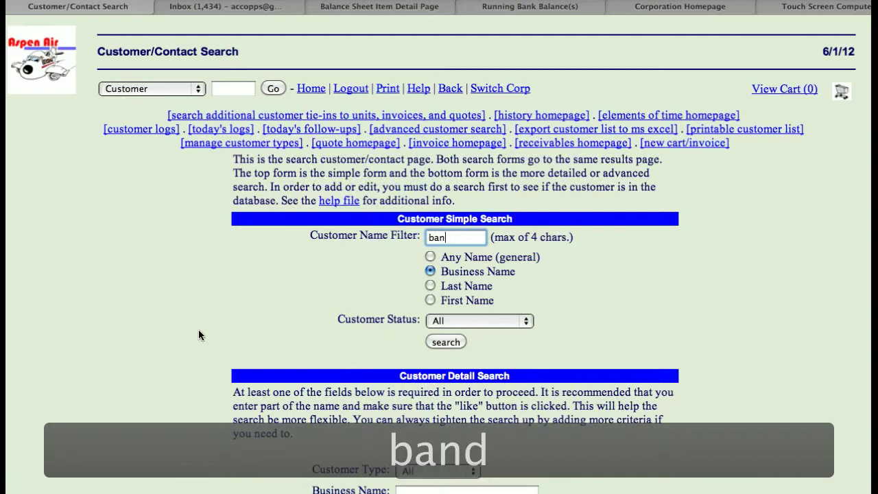
{"action": "type", "text": "k"}
{"action": "left_click", "coordinate": [438, 341]}
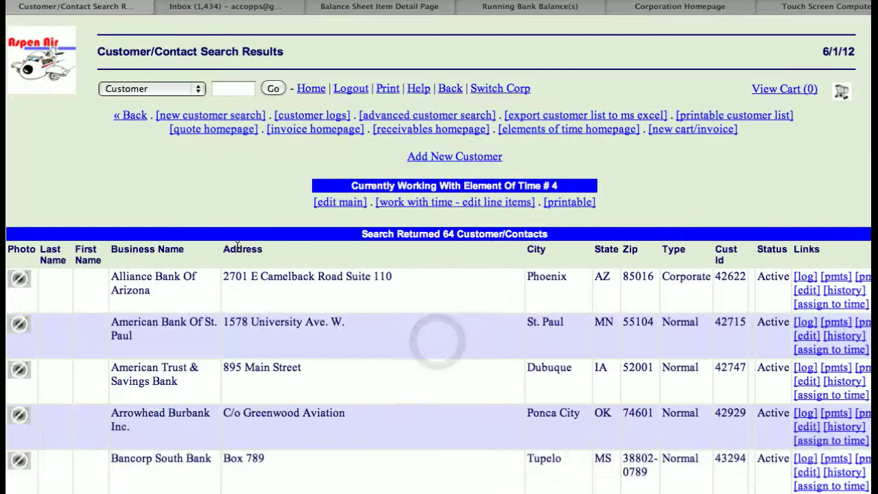
{"action": "left_click", "coordinate": [836, 442]}
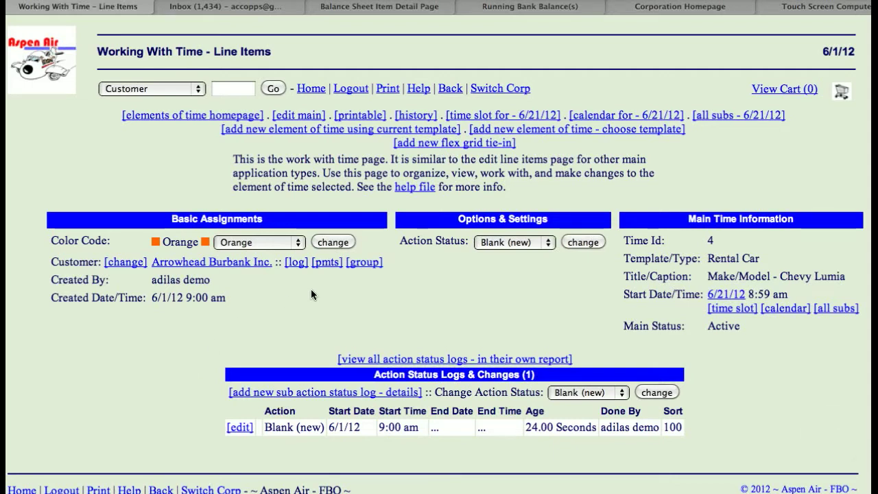
Review the June 21 Chevy Lumia rental in the June 2012 calendar on the elements of time homepage, and return to the main switchboard
{"action": "left_click", "coordinate": [187, 122]}
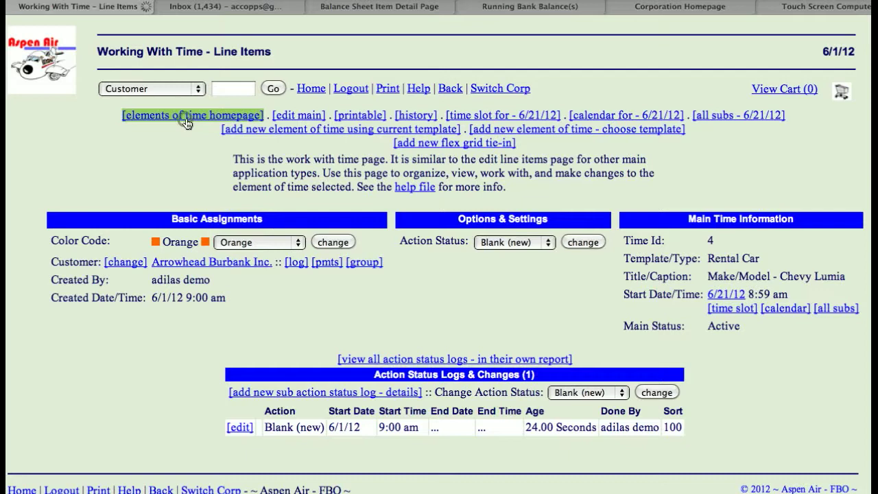
{"action": "scroll", "coordinate": [474, 348], "scroll_direction": "down", "scroll_amount": 5}
{"action": "scroll", "coordinate": [474, 345], "scroll_direction": "down", "scroll_amount": 9}
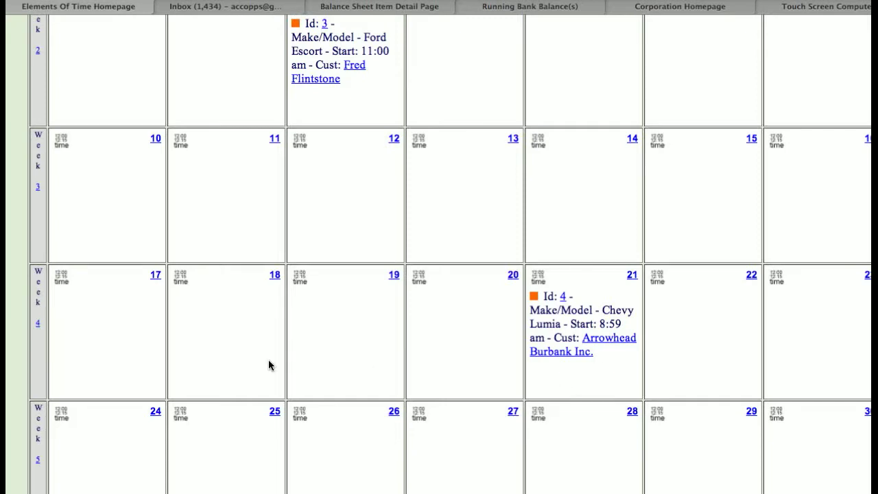
{"action": "scroll", "coordinate": [186, 335], "scroll_direction": "up", "scroll_amount": 1}
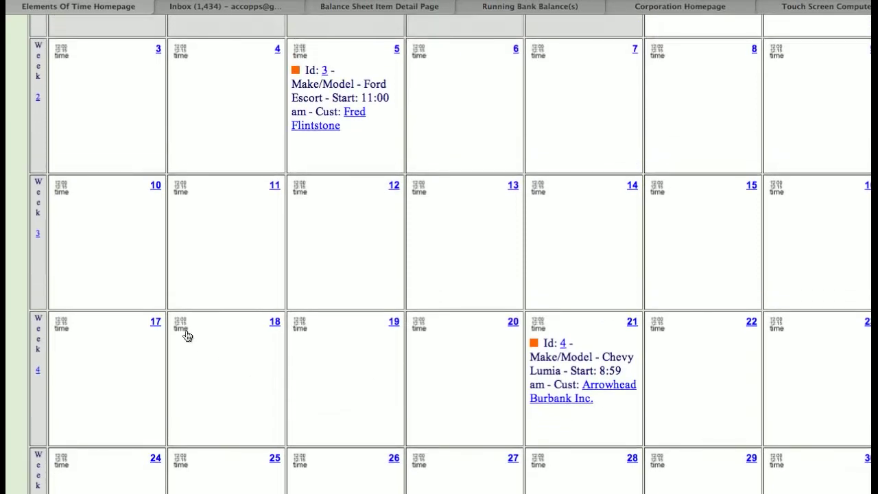
{"action": "scroll", "coordinate": [186, 336], "scroll_direction": "up", "scroll_amount": 10}
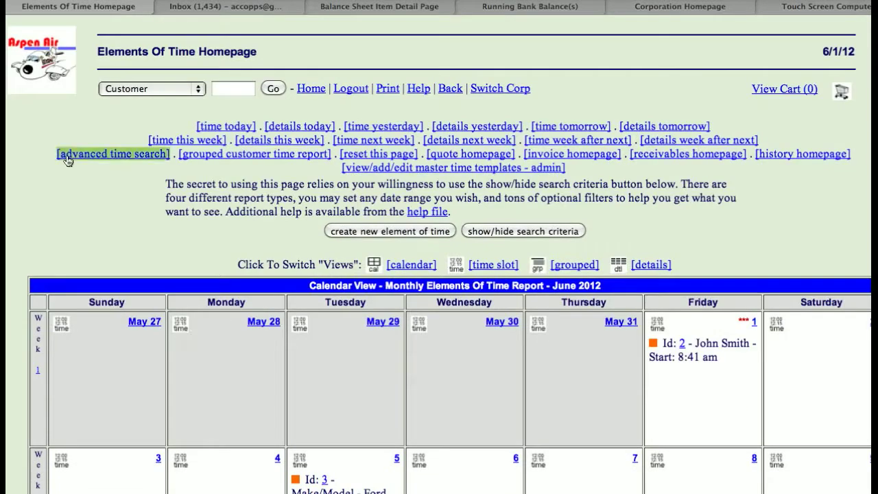
{"action": "left_click", "coordinate": [46, 78]}
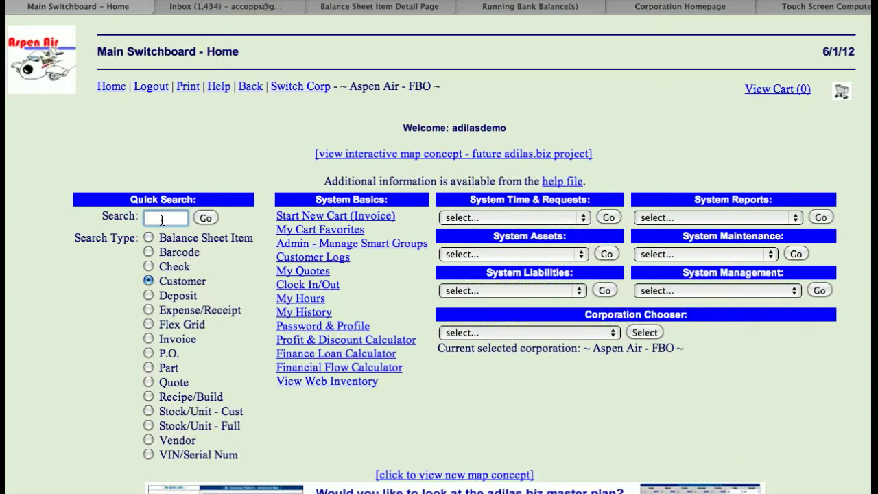
Enter the customer's first name in the customer quick search and choose Elements Of Time Homepage for System Time & Requests
{"action": "type", "text": "fred"}
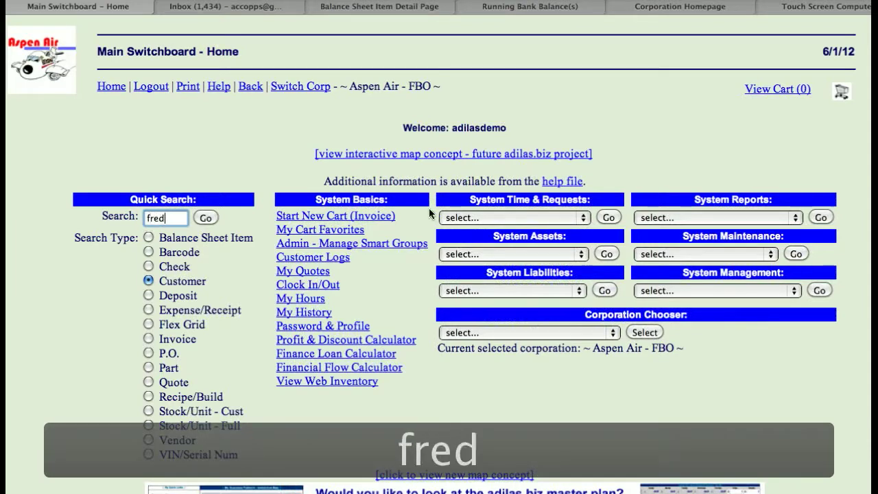
{"action": "left_click", "coordinate": [487, 218]}
{"action": "left_click", "coordinate": [497, 231]}
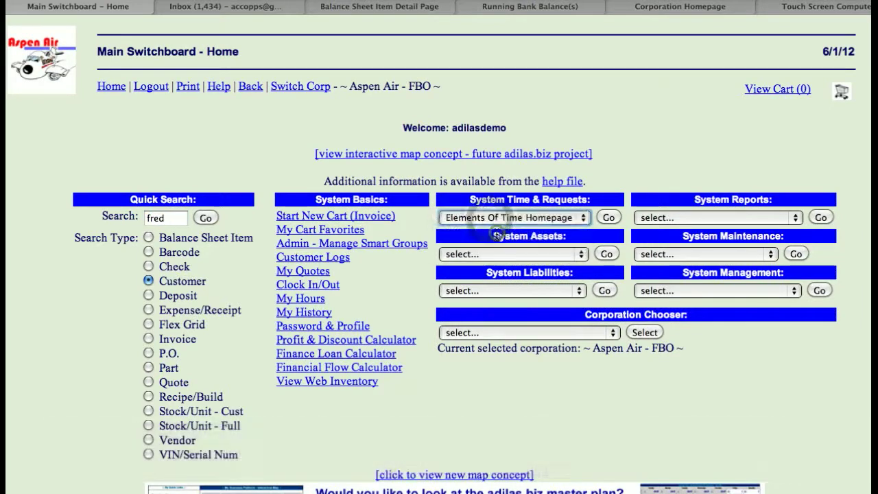